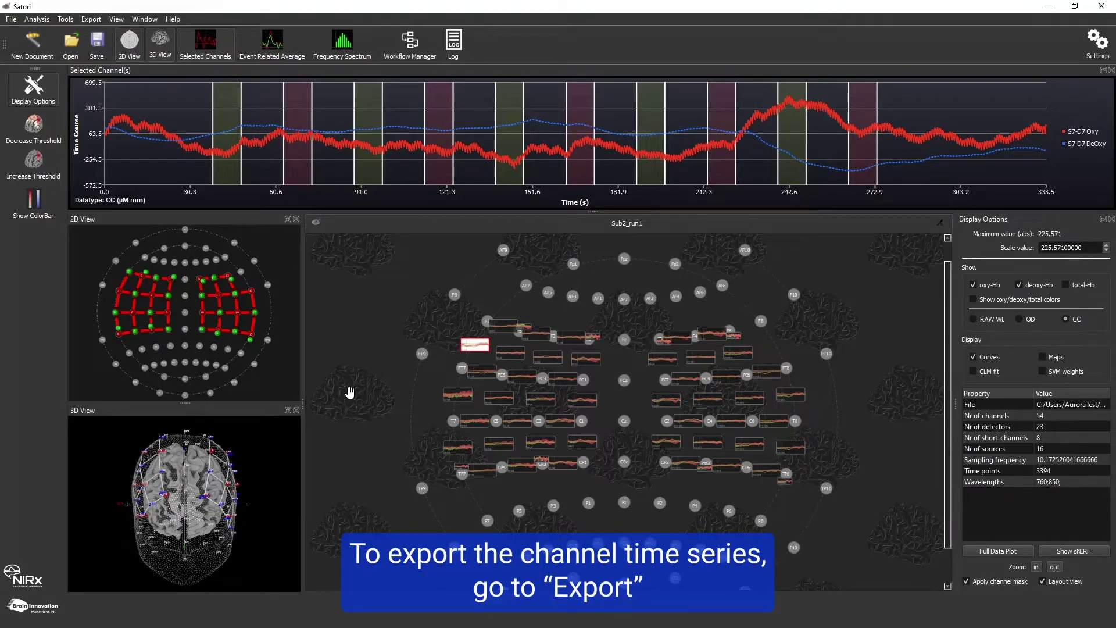
Open the CSV save dialog for exporting the selected channel data and dismiss it without saving.
left_click(97, 19)
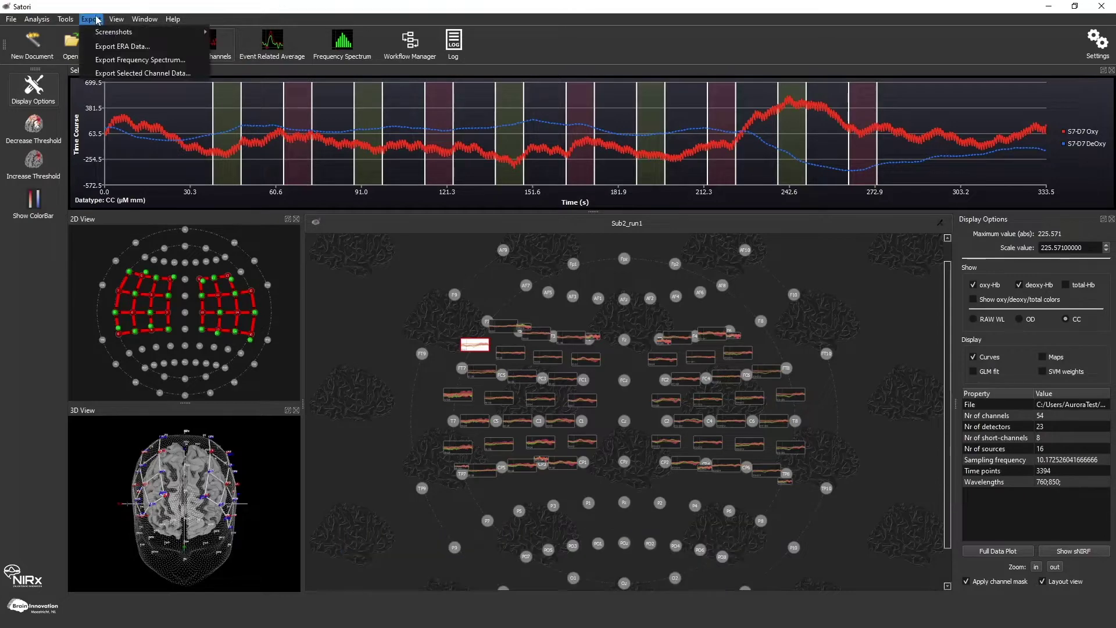
left_click(142, 73)
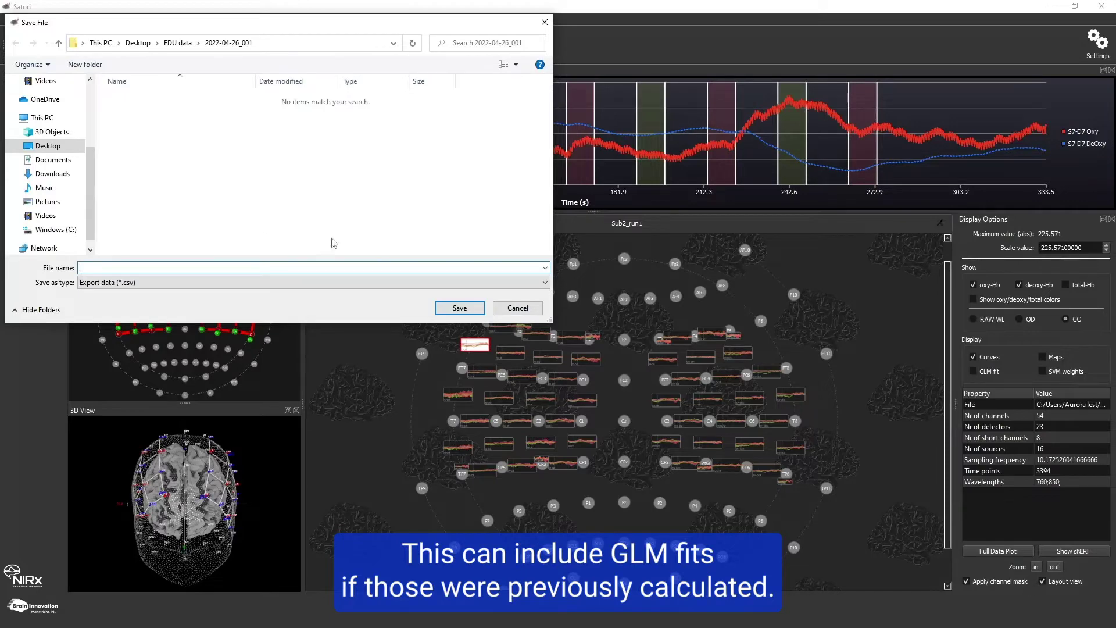
left_click(514, 309)
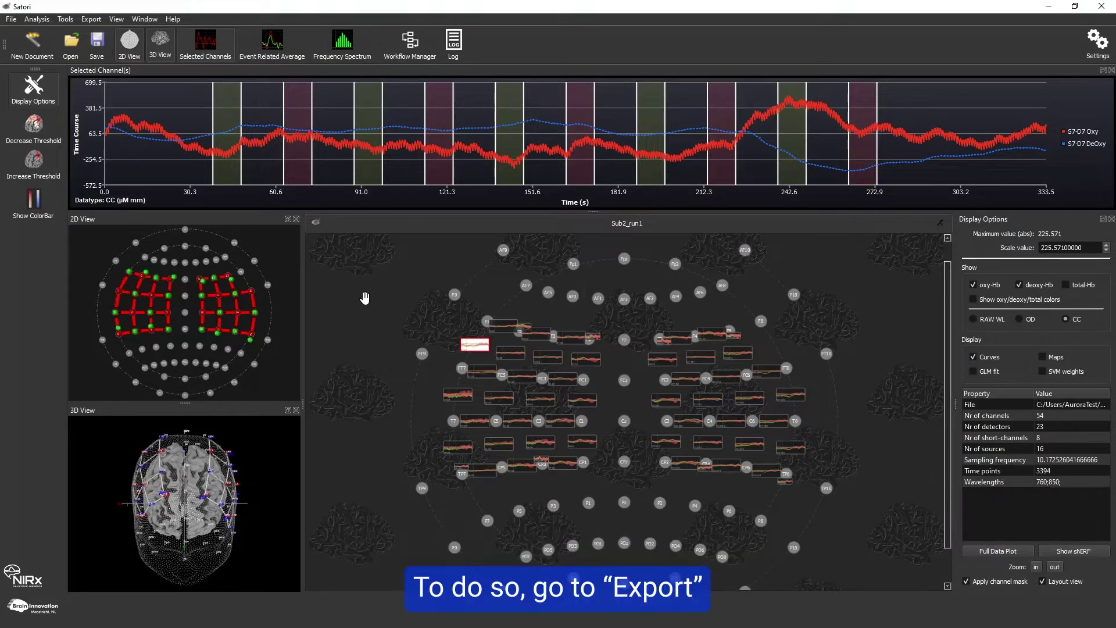
Open the CSV save dialog for exporting the ERA data and dismiss it without saving.
left_click(91, 19)
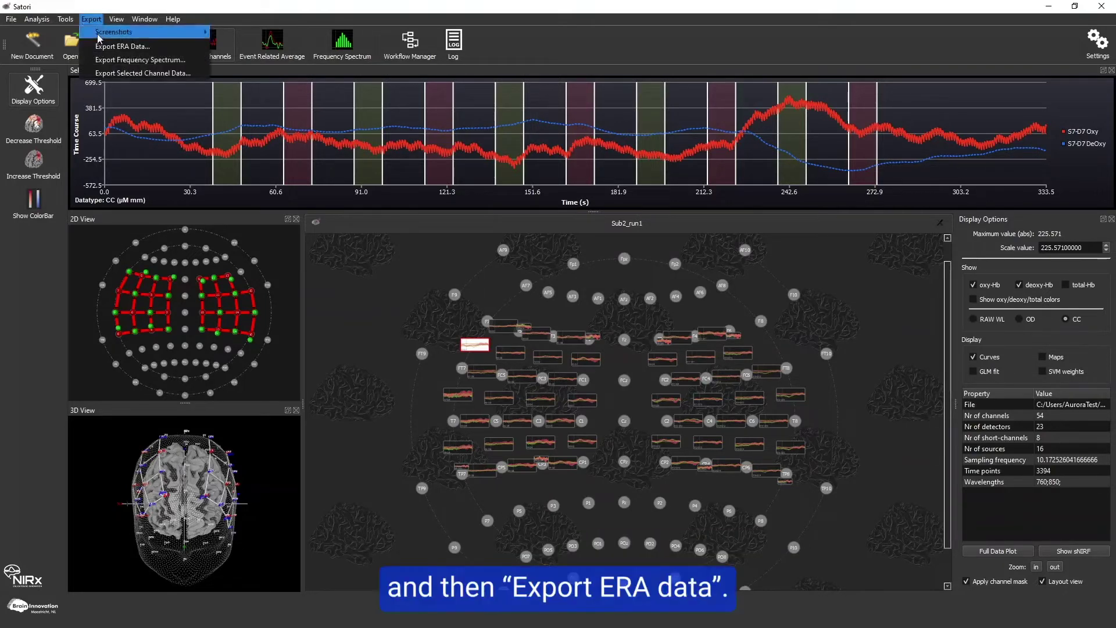
left_click(102, 46)
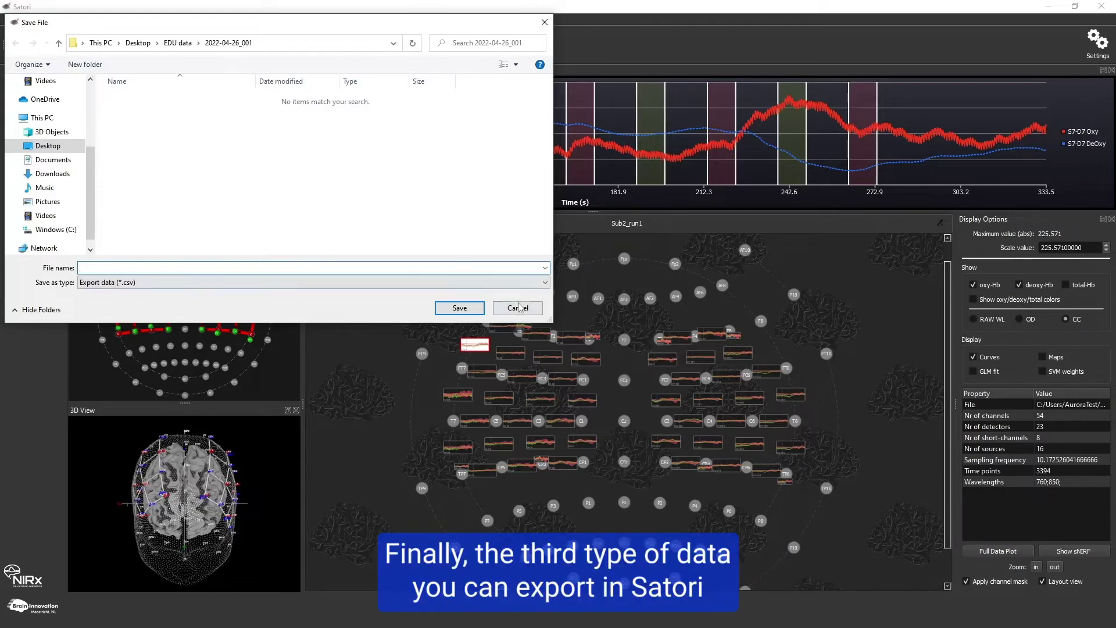
left_click(517, 308)
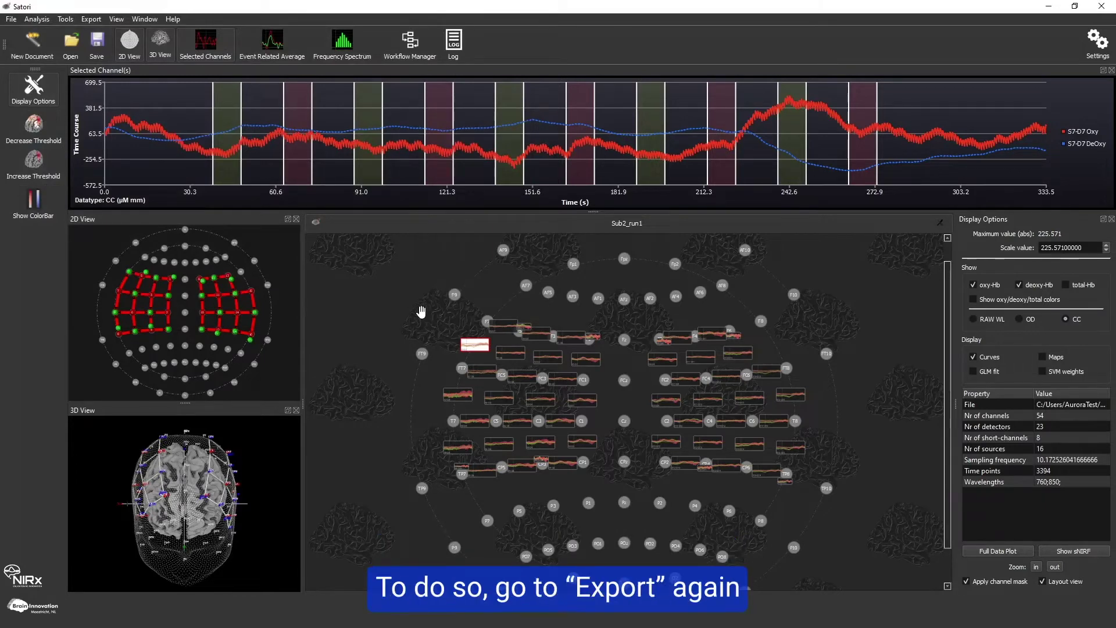
Open the CSV save dialog for exporting the frequency spectrum and dismiss it without saving.
left_click(91, 19)
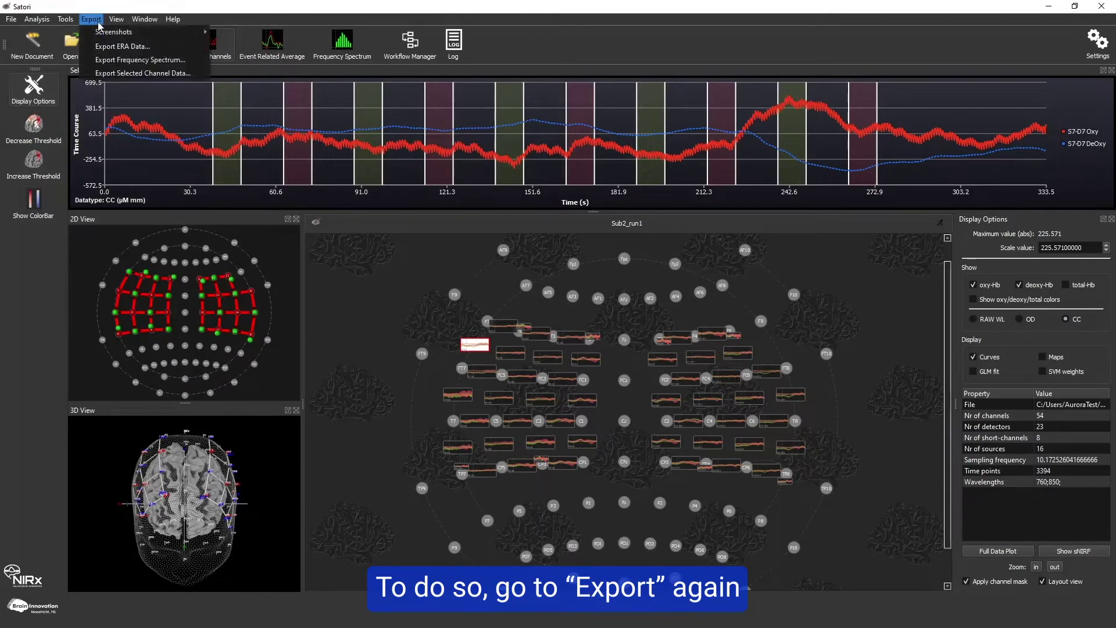
left_click(116, 65)
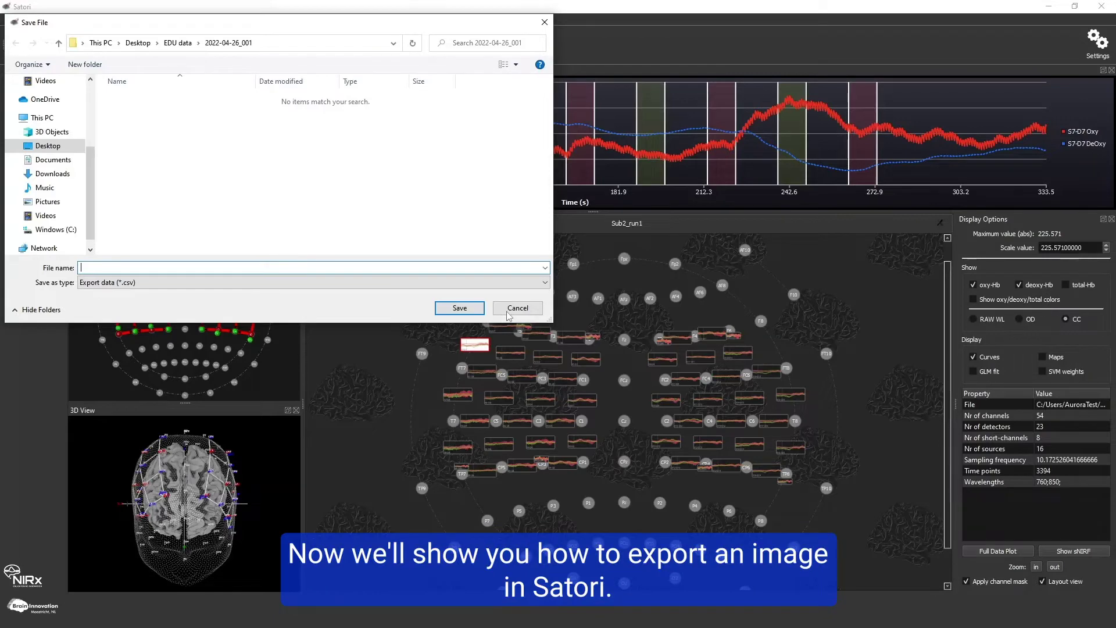
left_click(517, 308)
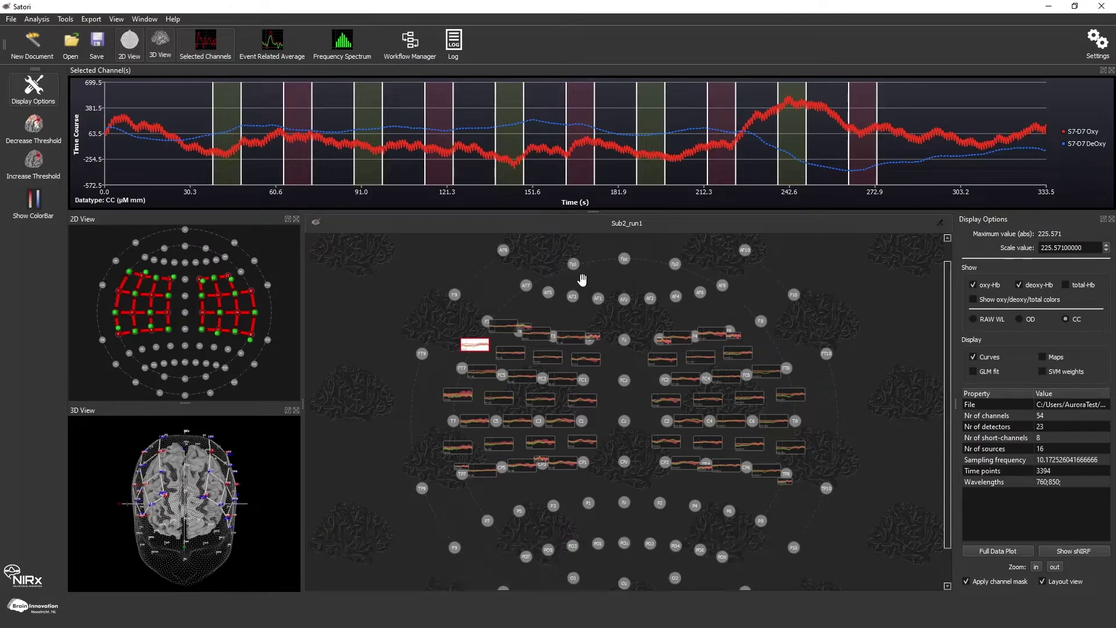
View the GUI preferences, close them, and look through the export options for screenshots.
left_click(1098, 41)
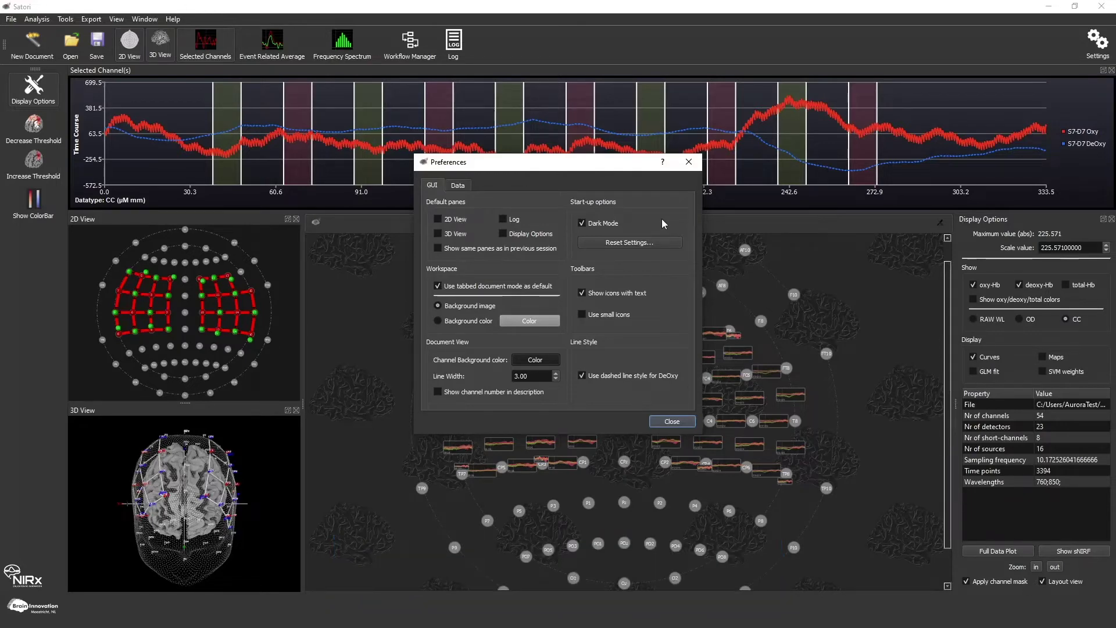
left_click(689, 163)
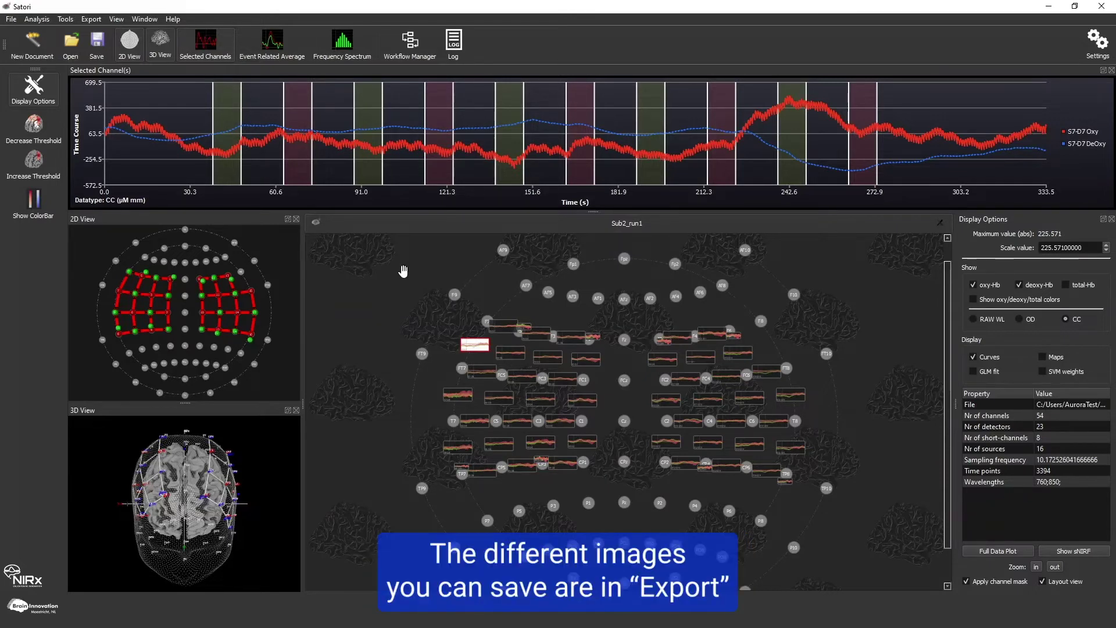
left_click(97, 22)
mouse_move(101, 32)
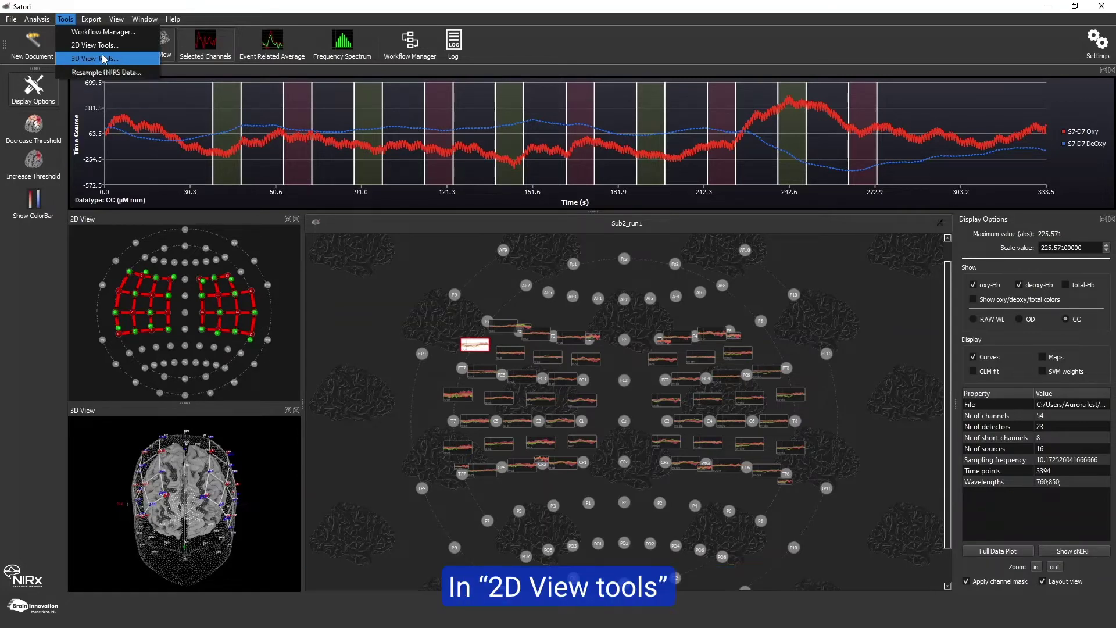
Toggle the reference positions with the 2D View Tools and close the tool window.
left_click(102, 45)
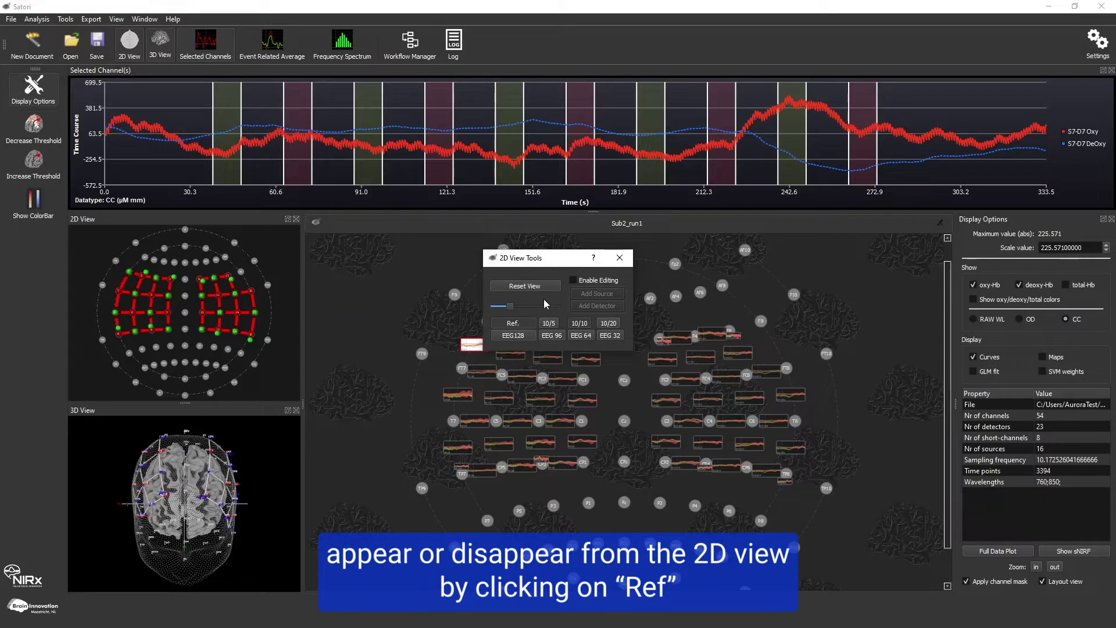
left_click(514, 323)
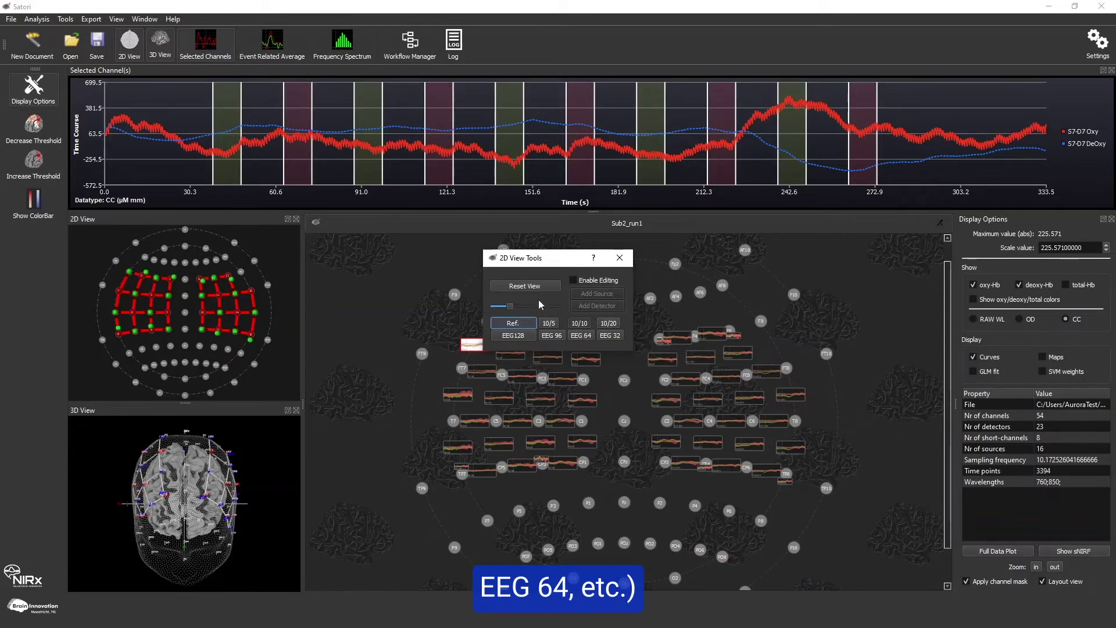
left_click(619, 258)
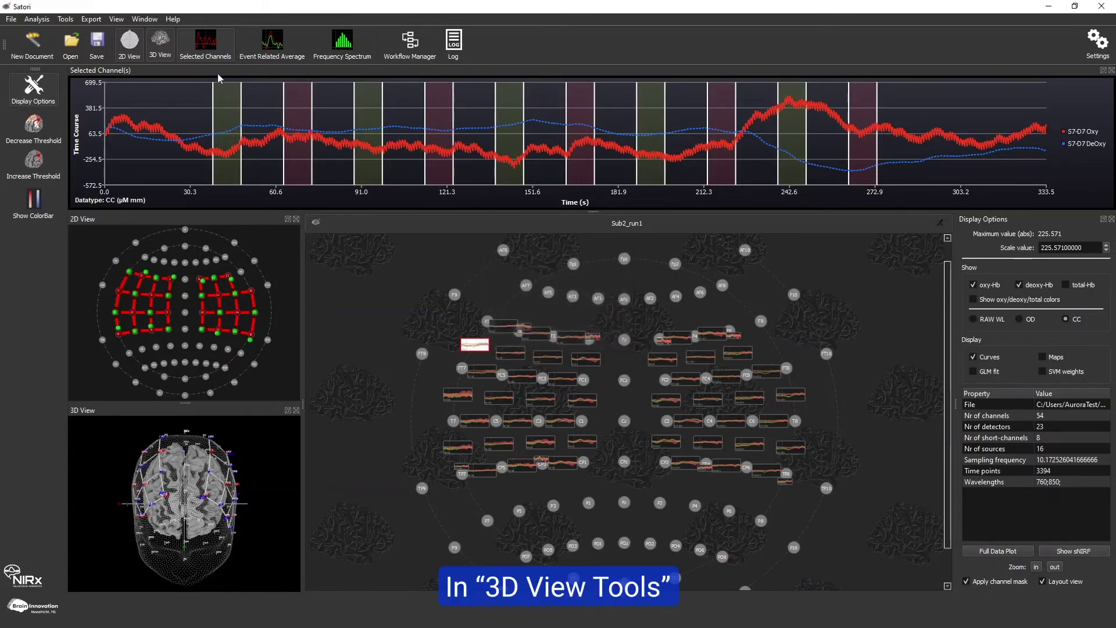
Open the 3D View Tools and switch the activation light on the brain on and off again.
left_click(65, 20)
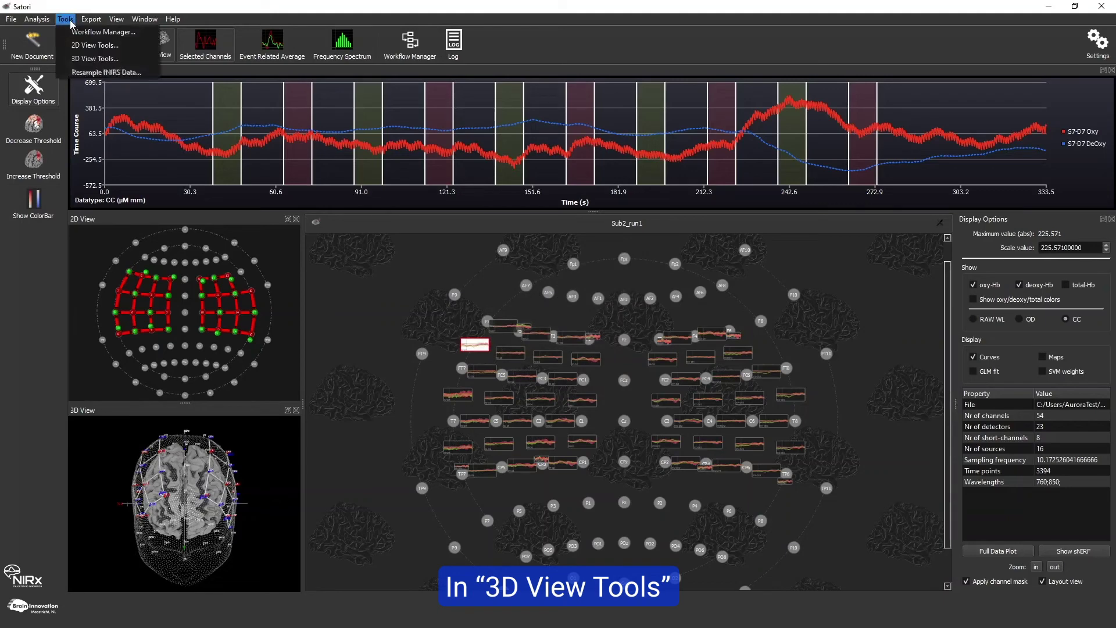
left_click(81, 60)
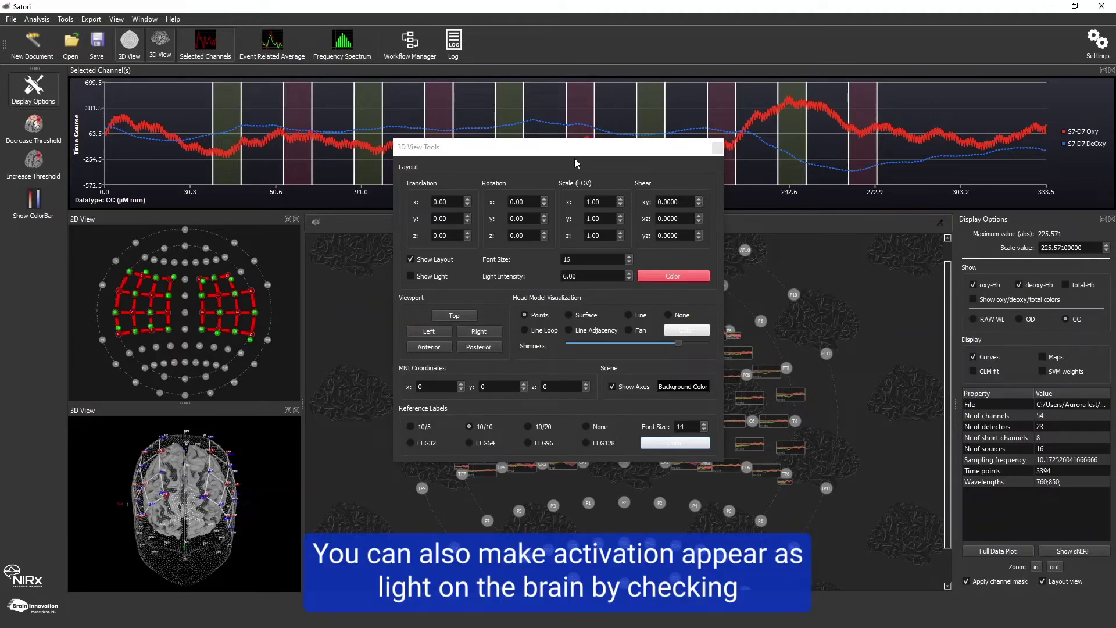
left_click(412, 277)
left_click(412, 276)
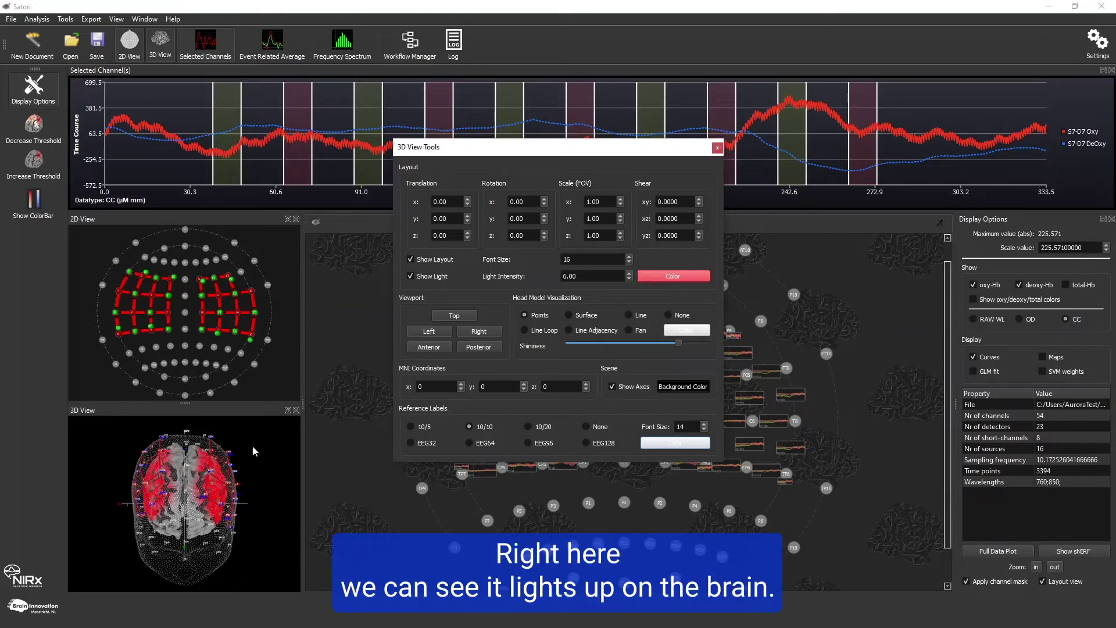
left_click(412, 277)
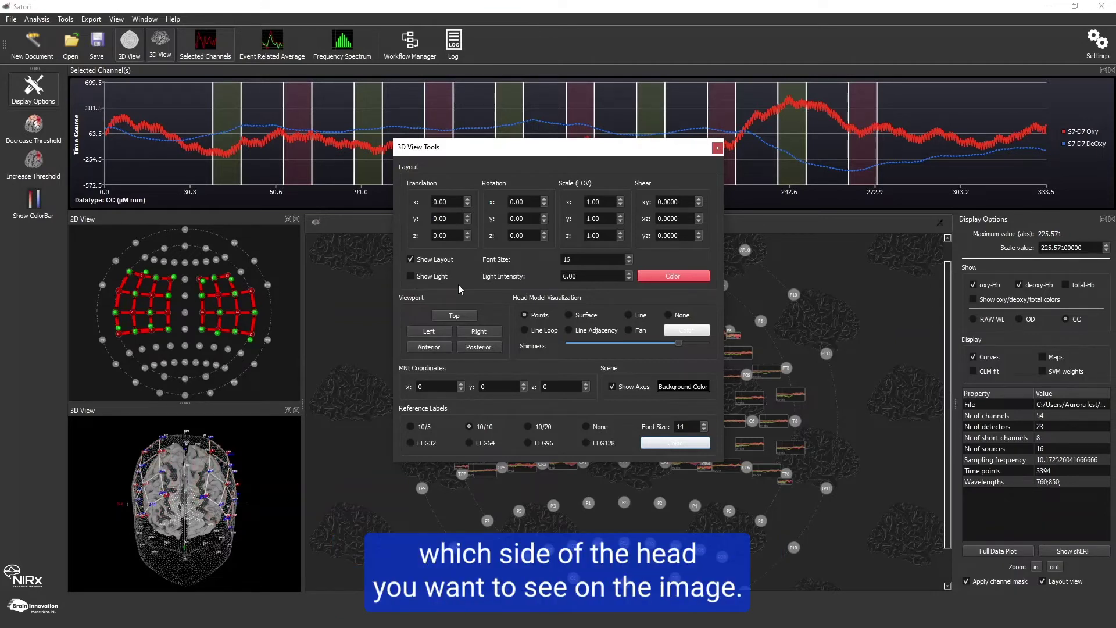
Switch the 3D viewport through the top, left and right sides of the head.
left_click(451, 315)
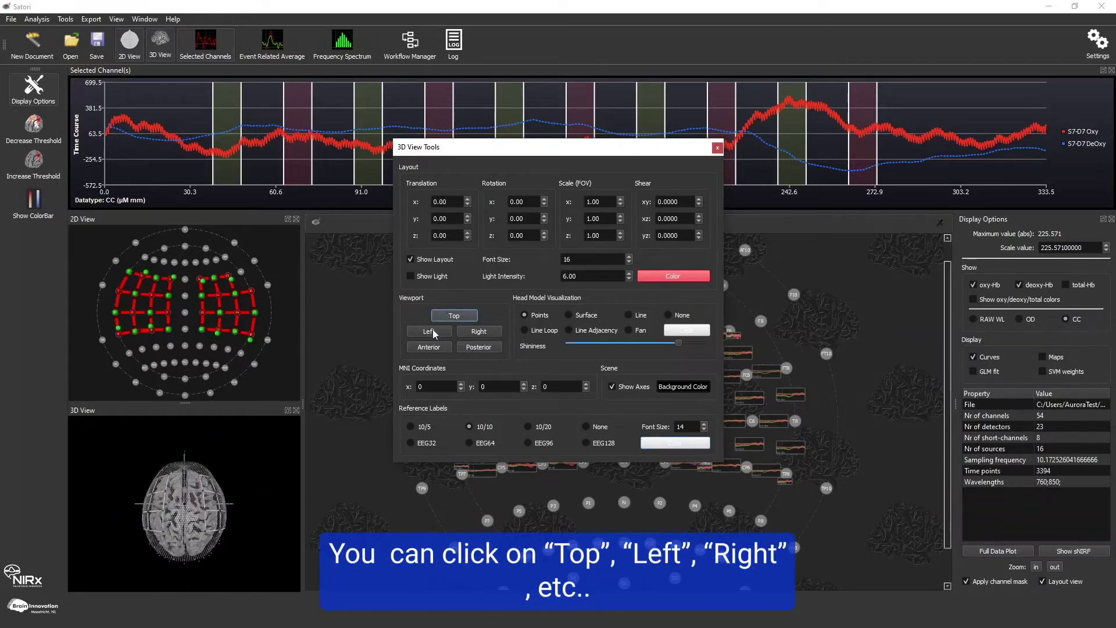
left_click(433, 331)
left_click(473, 335)
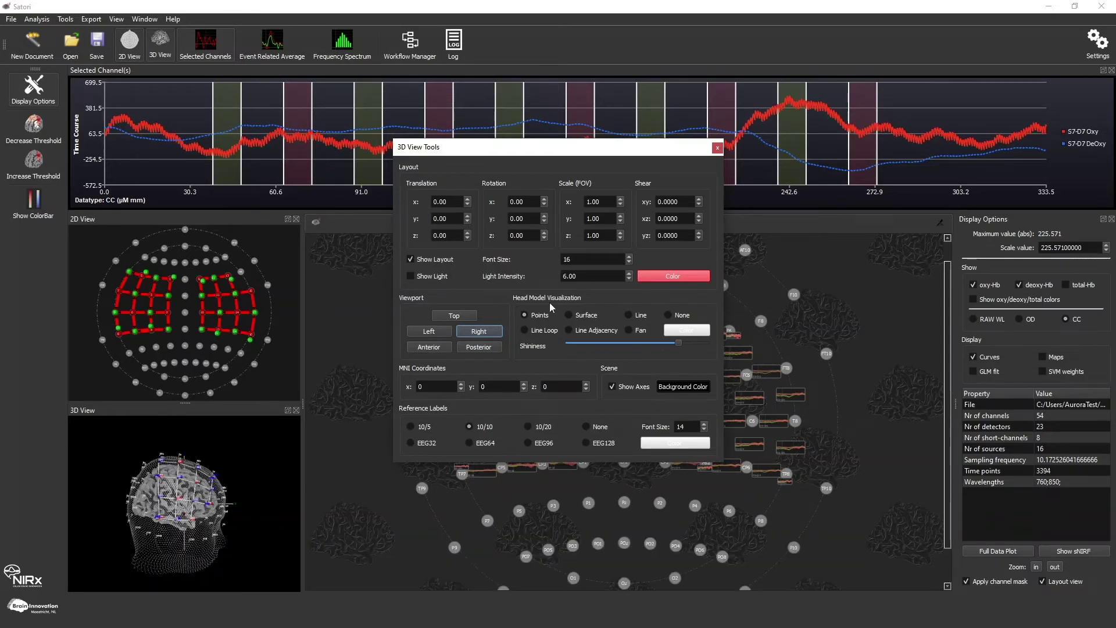
Try the None and Surface head model visualizations in the 3D view and return to Points.
left_click(670, 315)
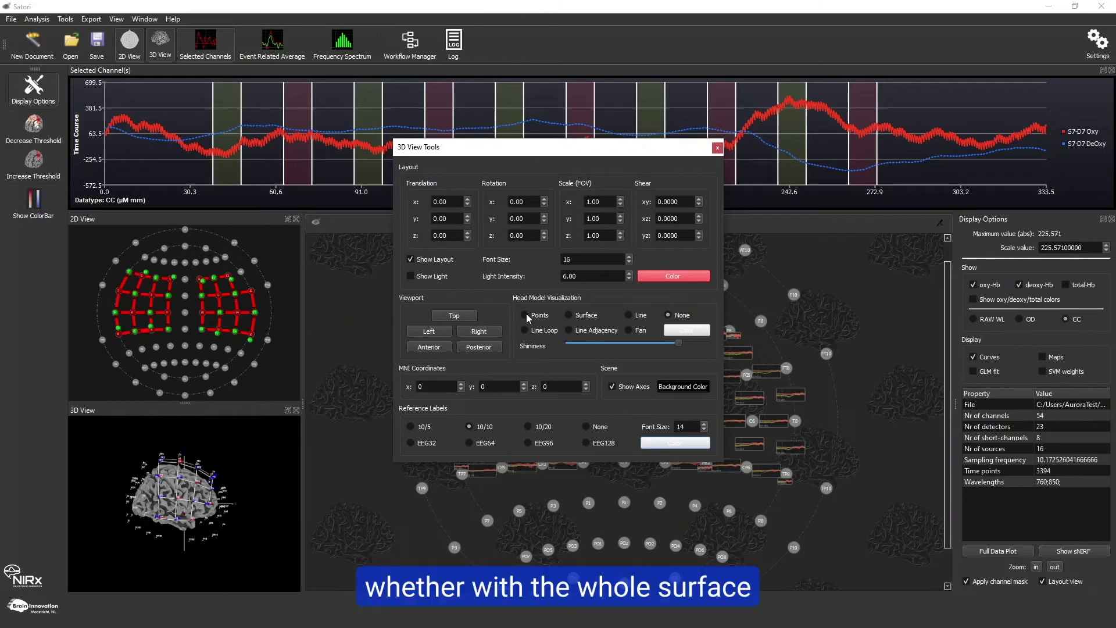
left_click(567, 317)
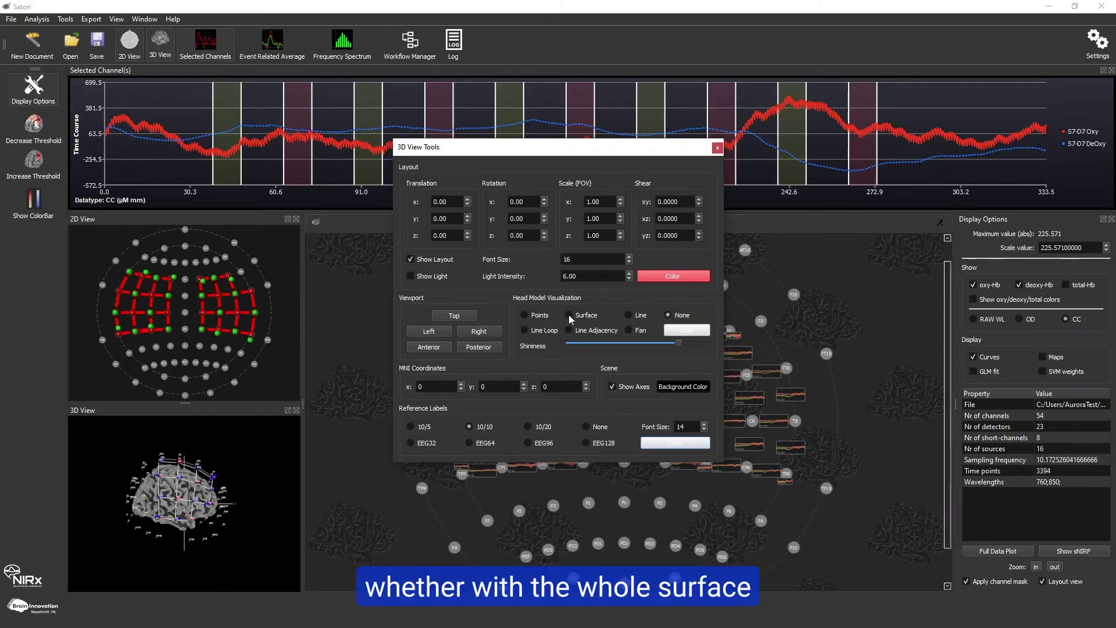
left_click(524, 315)
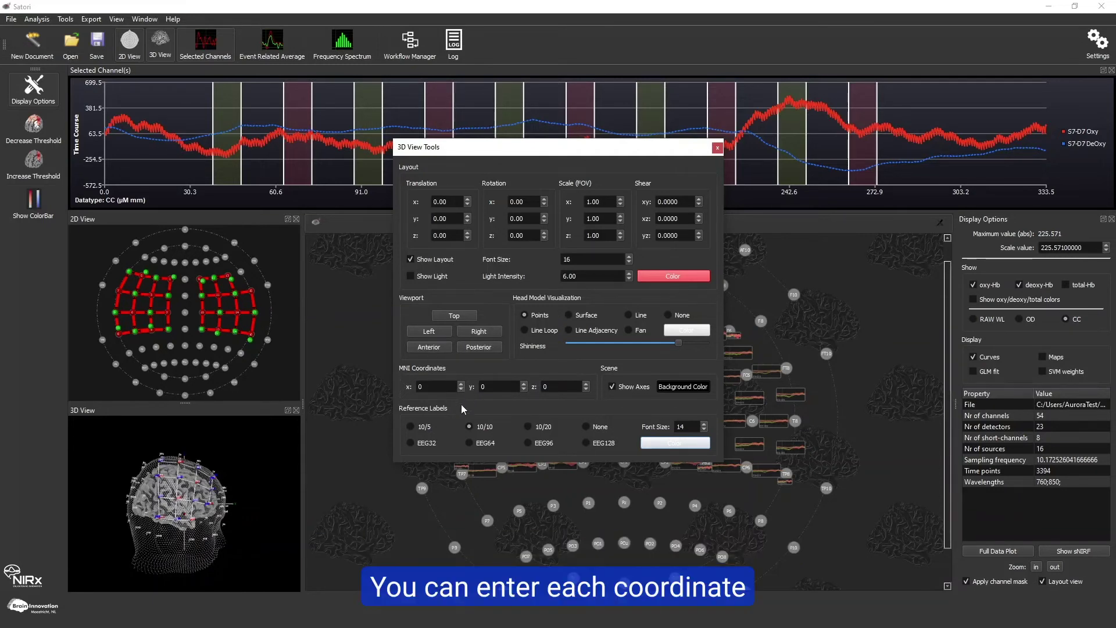
Set the MNI coordinates to x 2 and y -2, and the reference label color to black.
left_click(462, 384)
left_click(463, 384)
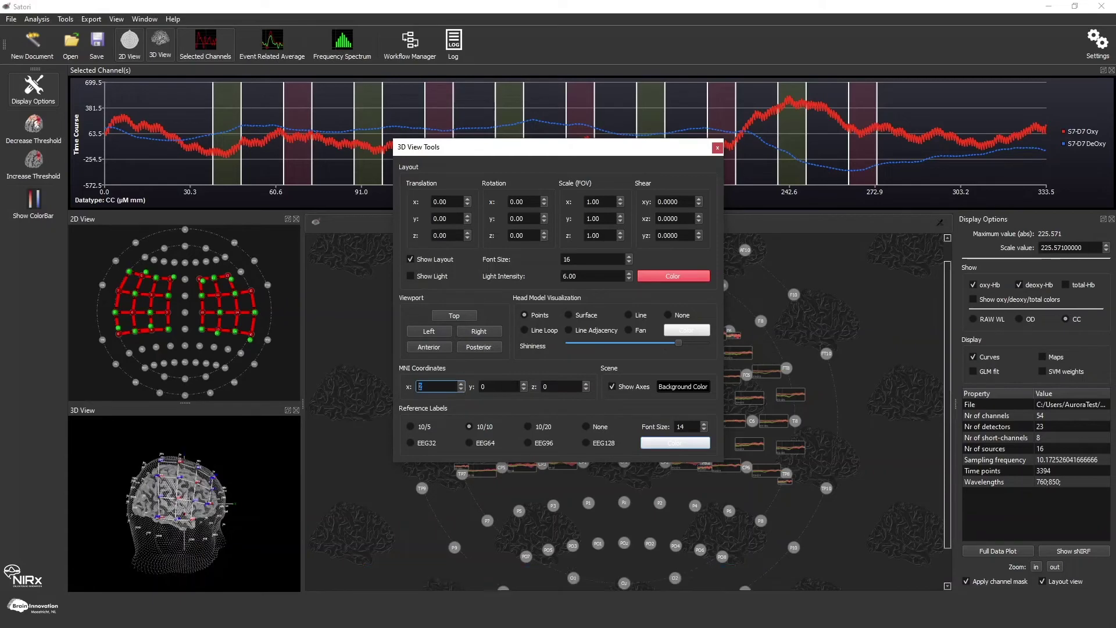
left_click(522, 386)
left_click(521, 386)
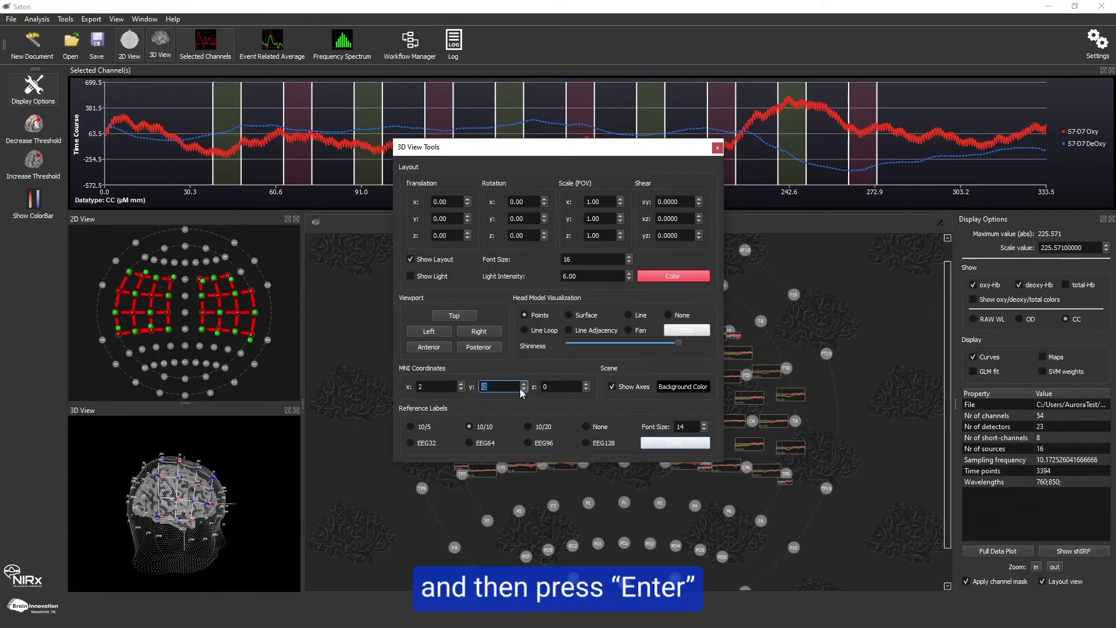
key("Return")
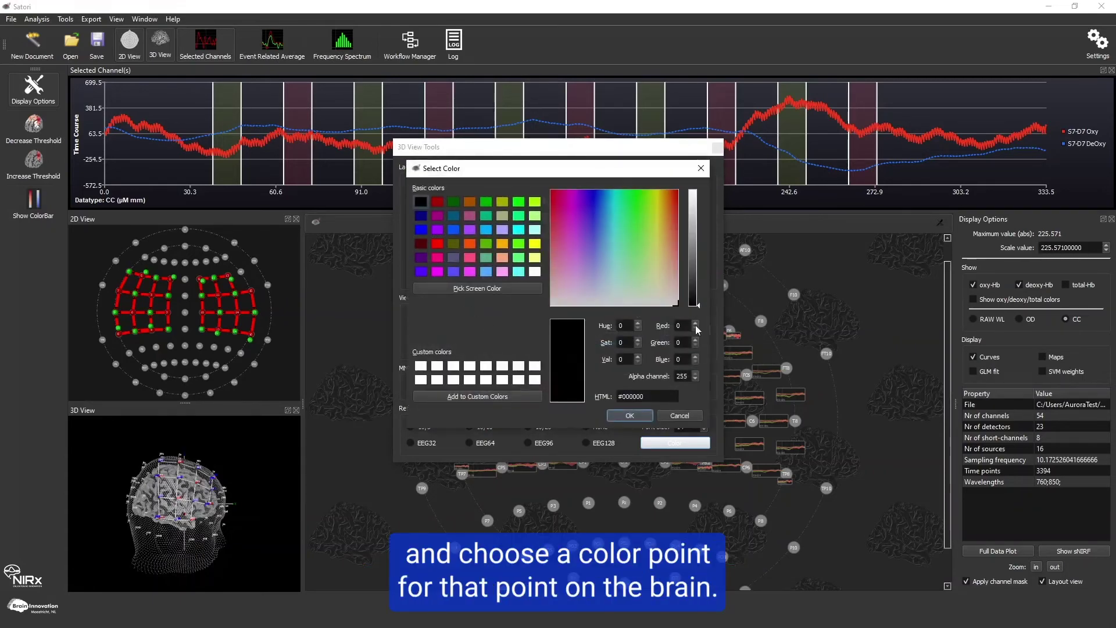
left_click(678, 415)
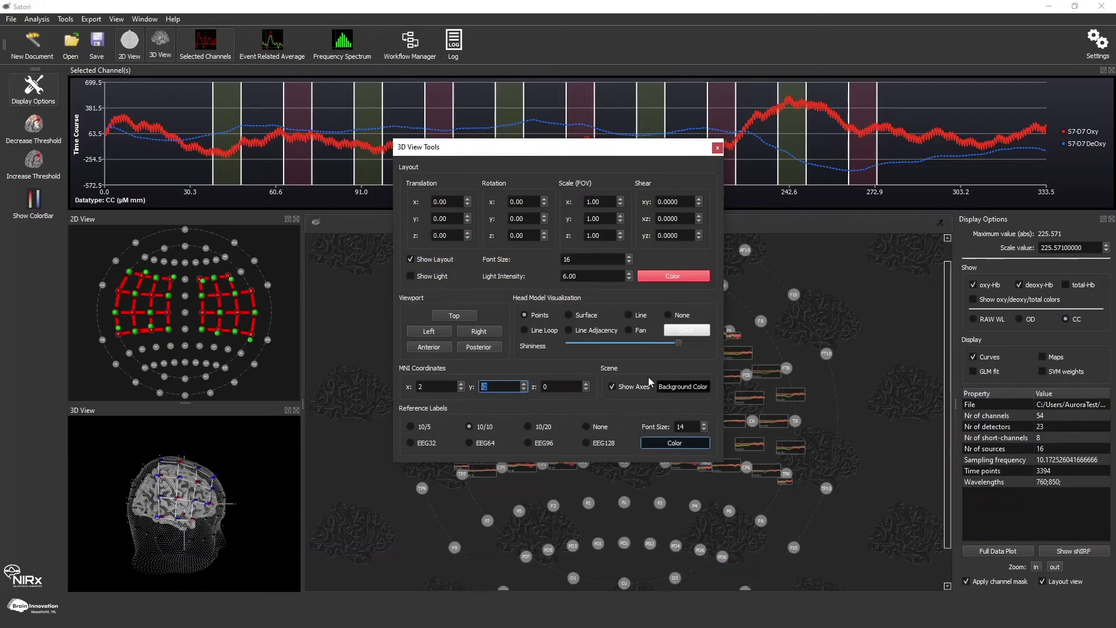
Toggle the axes display in the 3D scene and close the 3D View Tools.
left_click(611, 389)
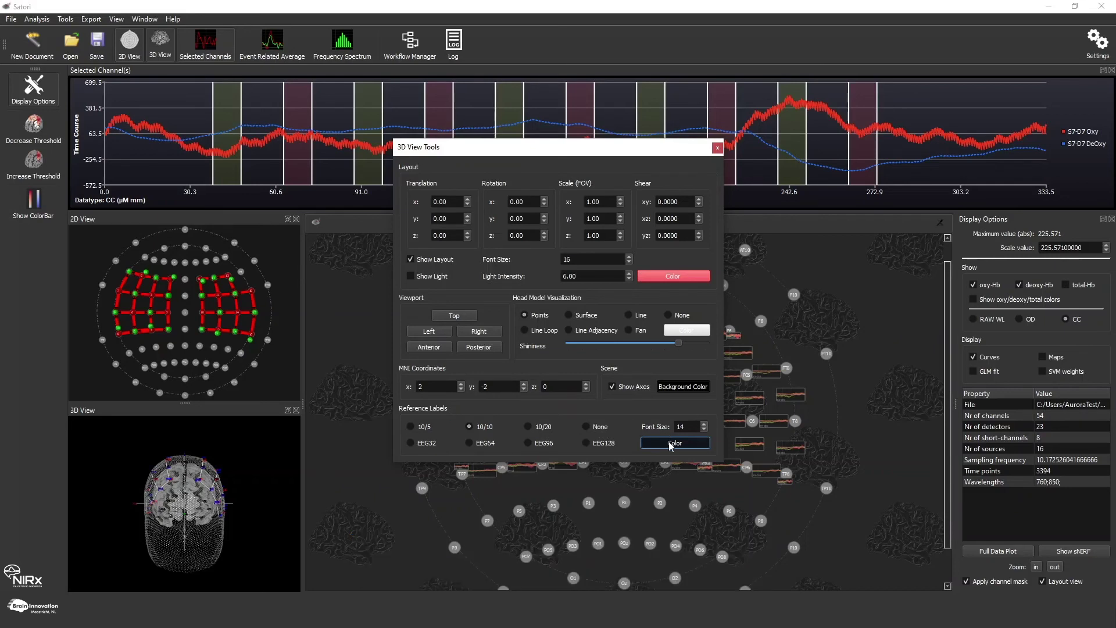
left_click(717, 147)
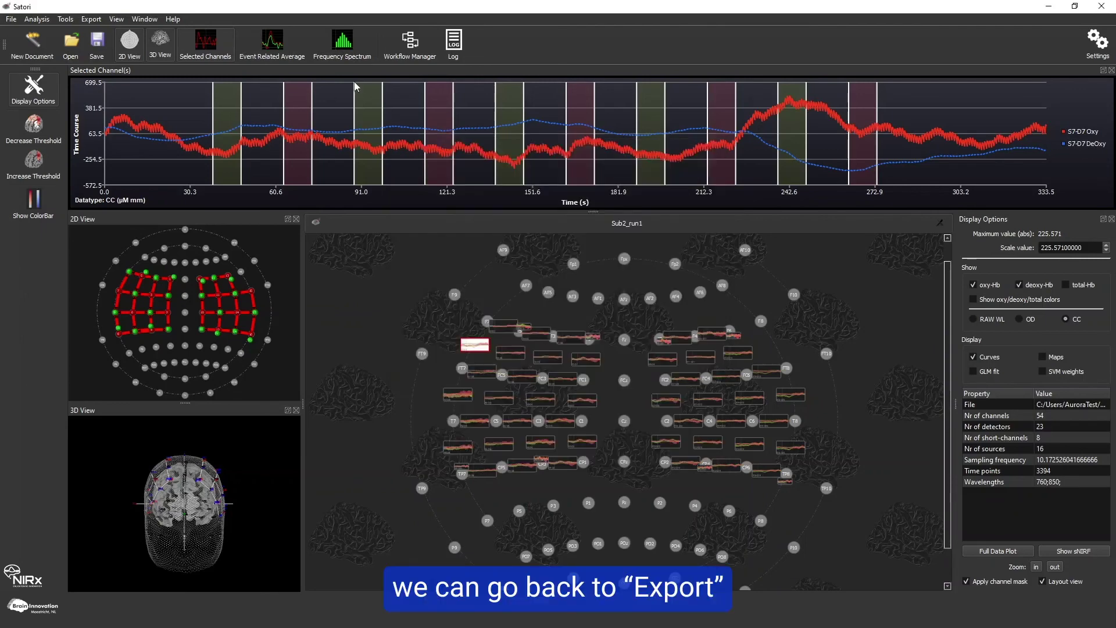
Open the export options for saving screenshots of the individual views.
left_click(85, 19)
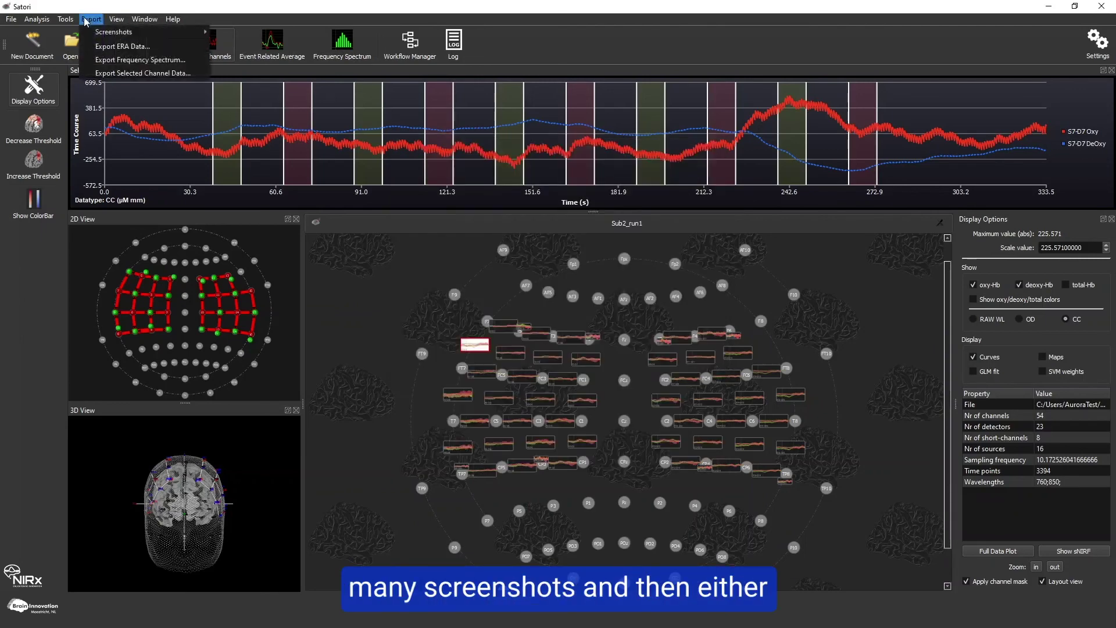
mouse_move(92, 33)
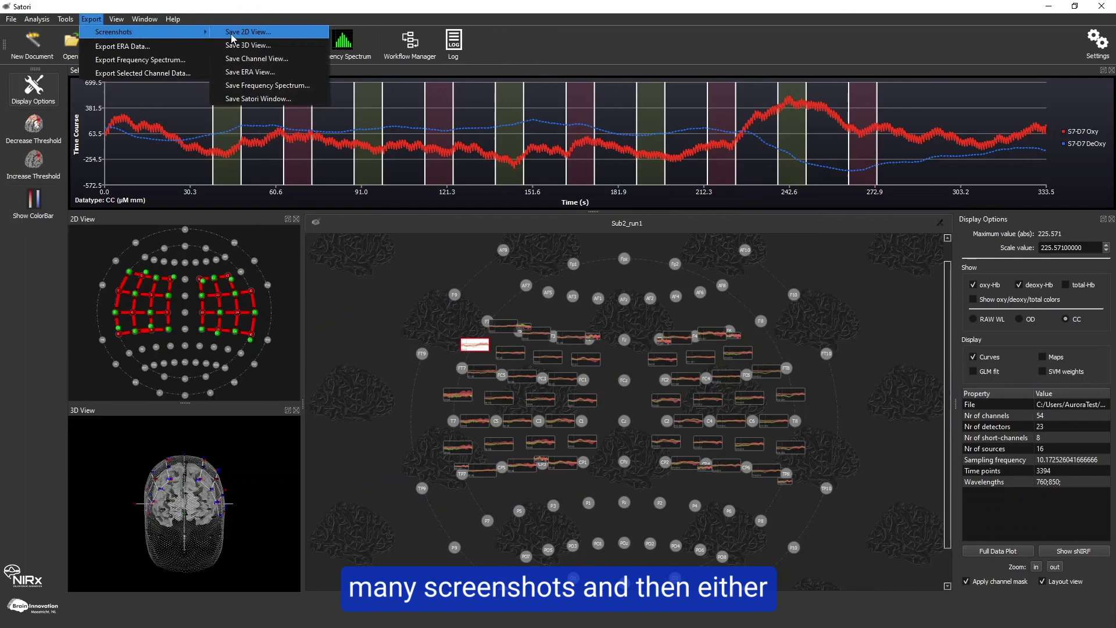